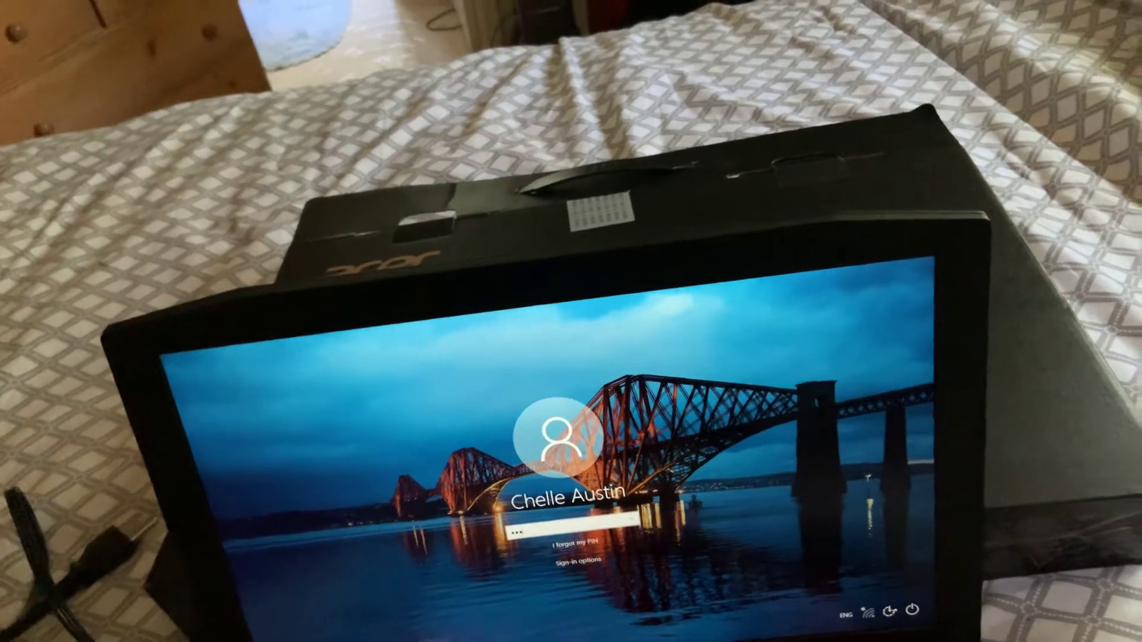
{"action": "key", "text": "Return"}
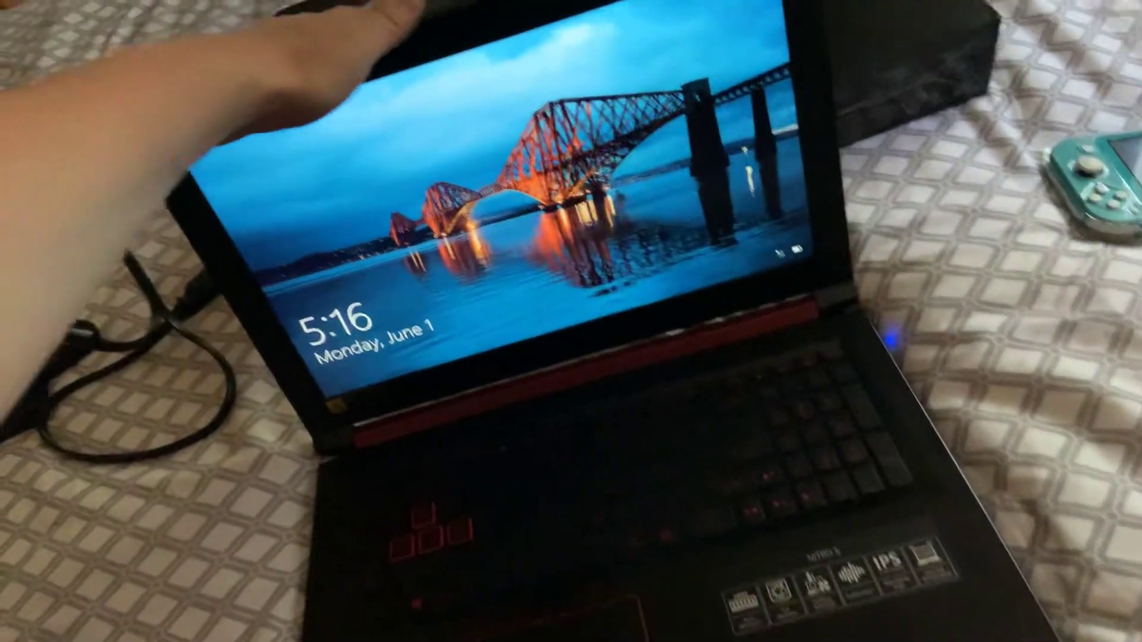
{"action": "key", "text": "space"}
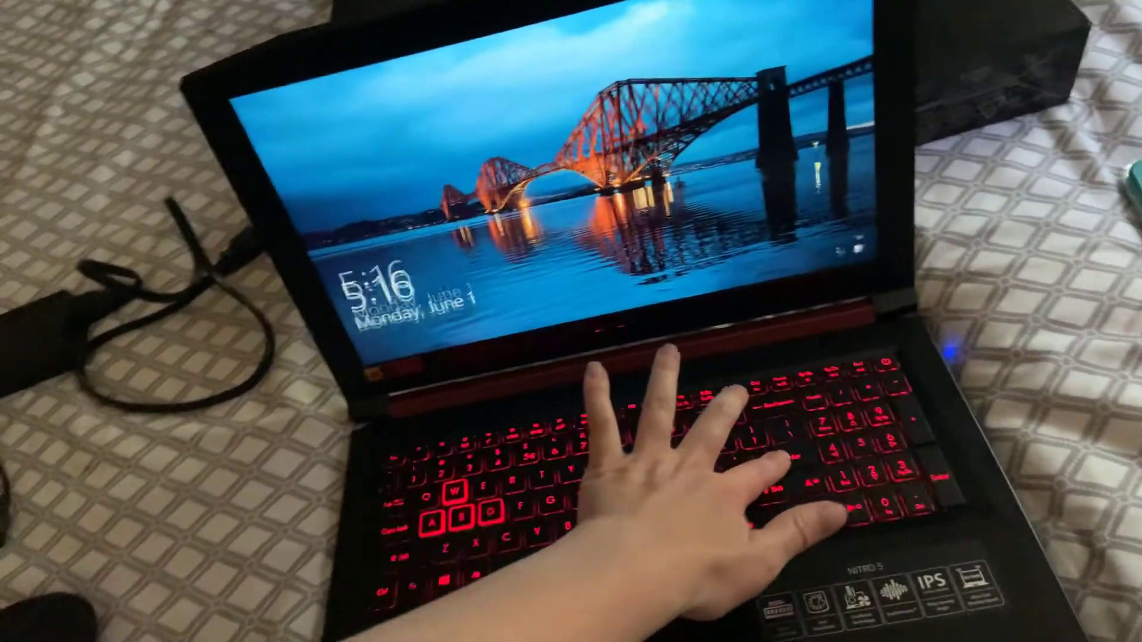